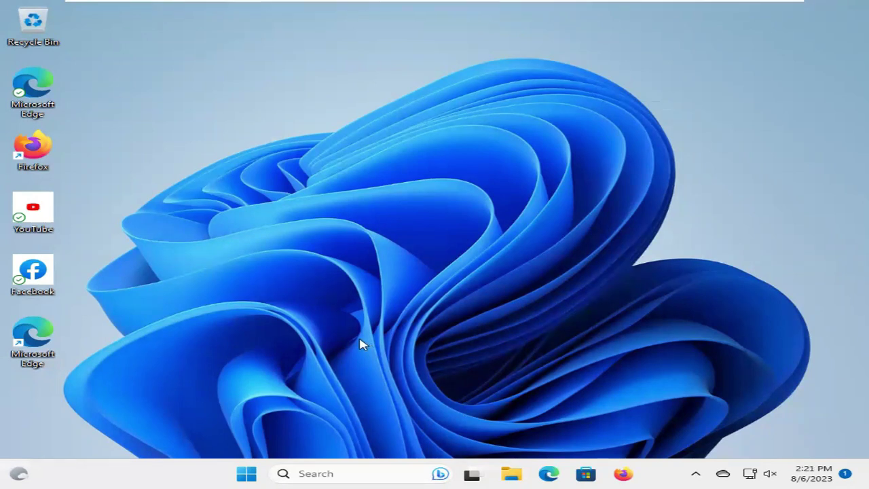
Launch Settings from Start and scroll the Accounts page down to its account settings list.
{"action": "left_click", "coordinate": [245, 475]}
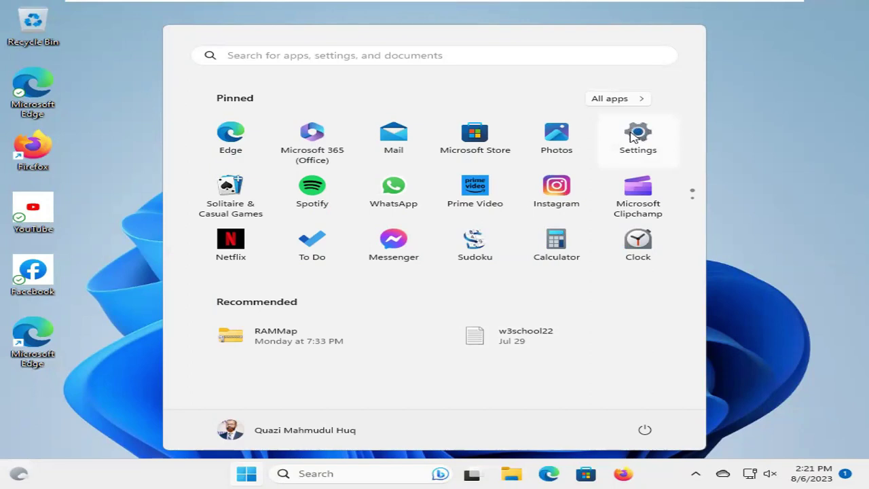
{"action": "left_click", "coordinate": [635, 135]}
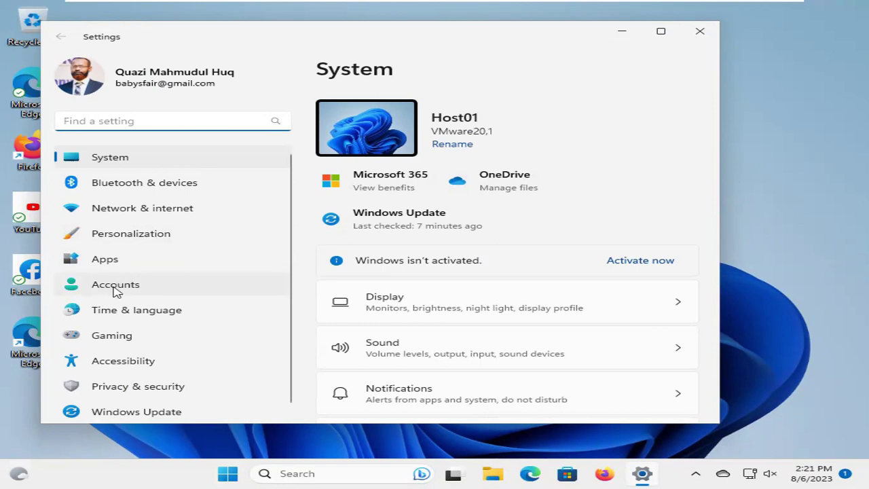
{"action": "left_click", "coordinate": [120, 287]}
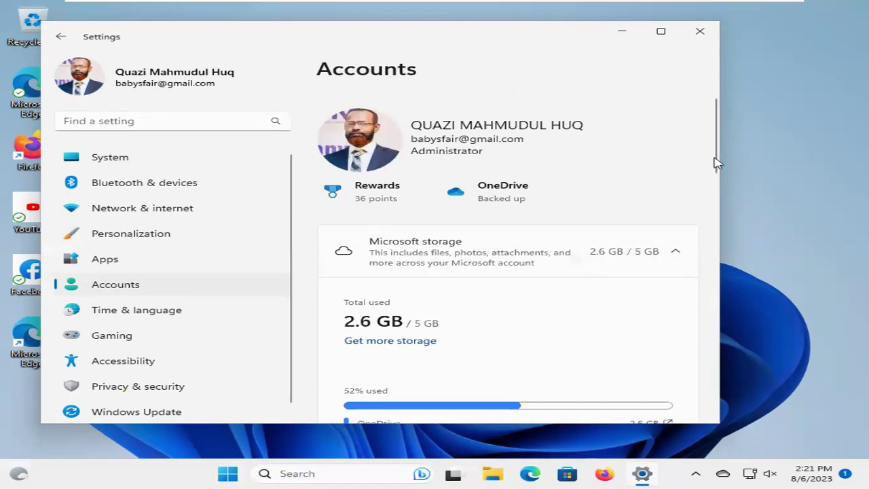
{"action": "left_click_drag", "start_coordinate": [717, 157], "coordinate": [722, 291]}
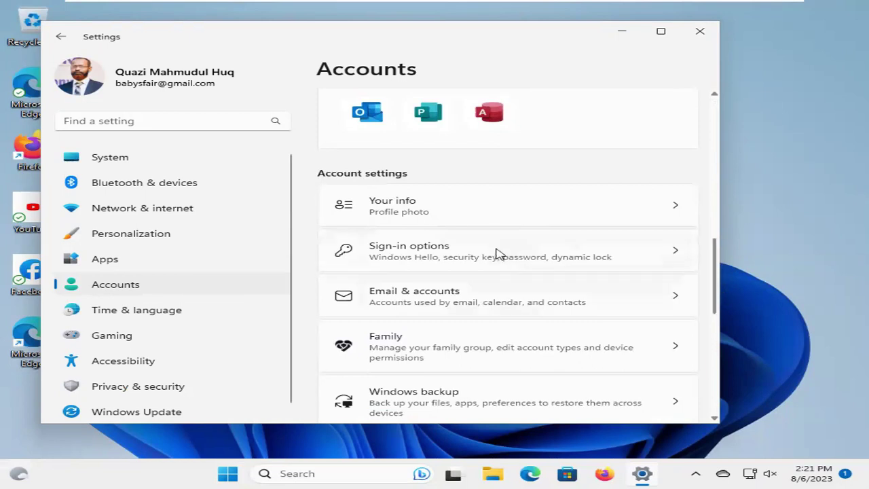
Open Sign-in options and expand PIN (Windows Hello) to reveal Change PIN and Remove.
{"action": "left_click", "coordinate": [677, 253]}
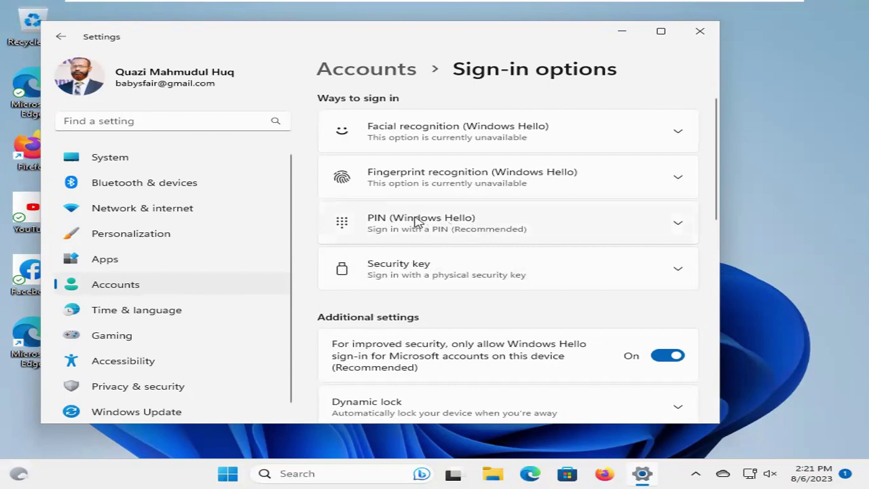
{"action": "left_click", "coordinate": [679, 225]}
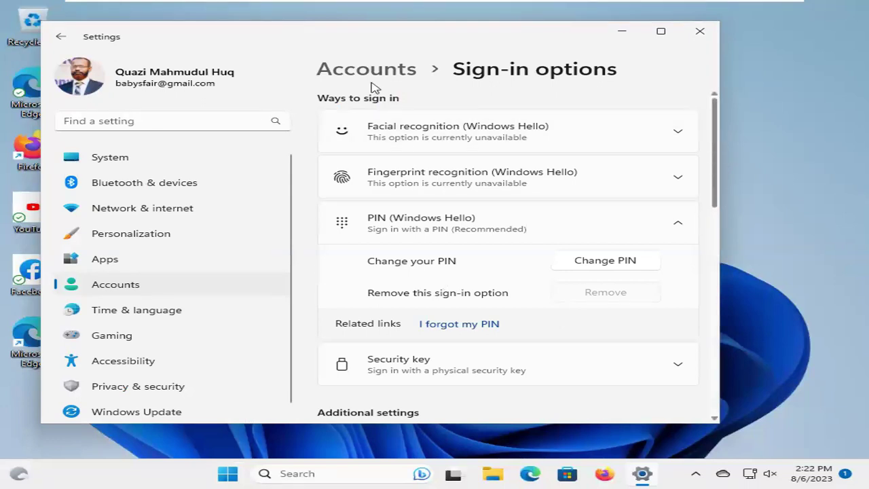
From Accounts, open Your info and choose 'Sign in with a local account instead'.
{"action": "left_click", "coordinate": [124, 288]}
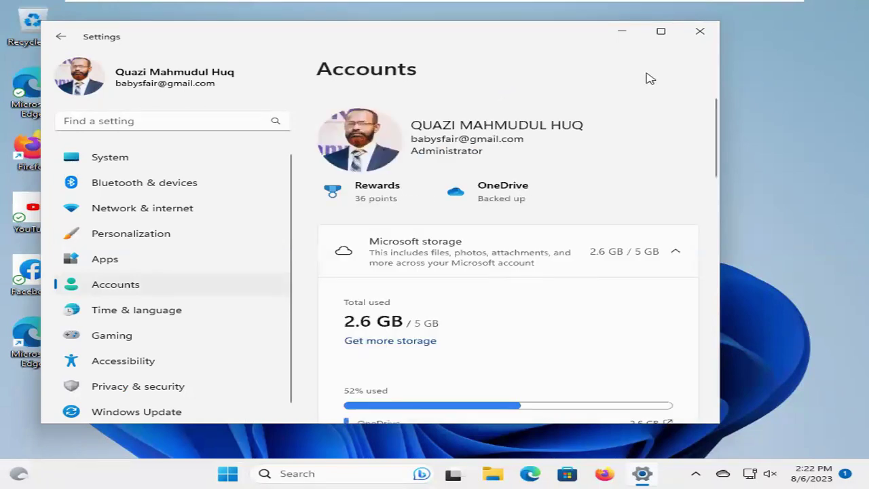
{"action": "left_click_drag", "start_coordinate": [715, 135], "coordinate": [708, 279]}
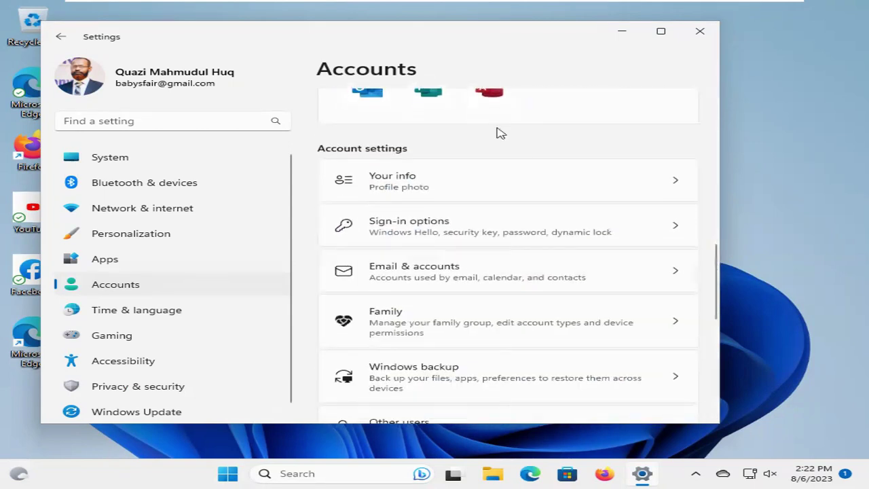
{"action": "left_click", "coordinate": [678, 185]}
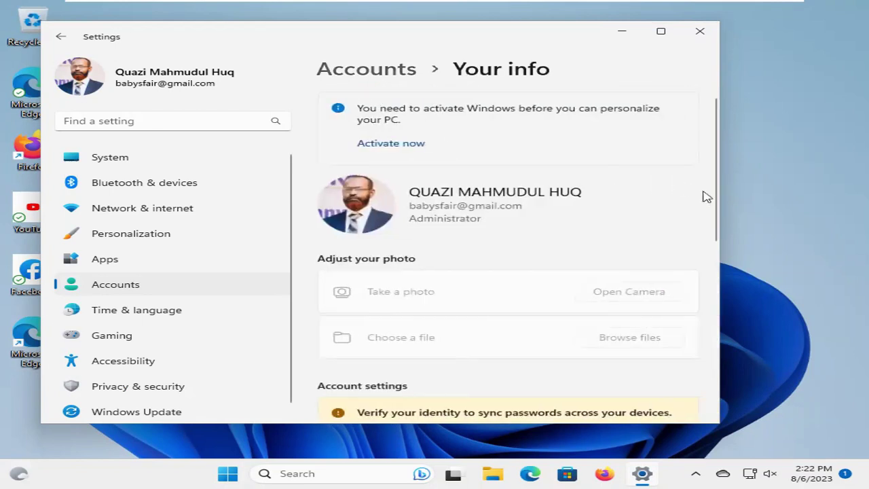
{"action": "left_click_drag", "start_coordinate": [720, 206], "coordinate": [711, 325]}
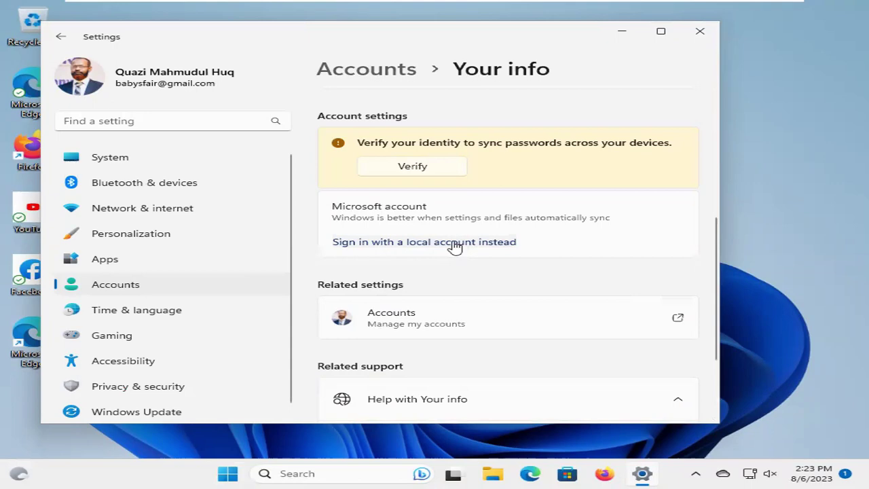
{"action": "left_click", "coordinate": [453, 243]}
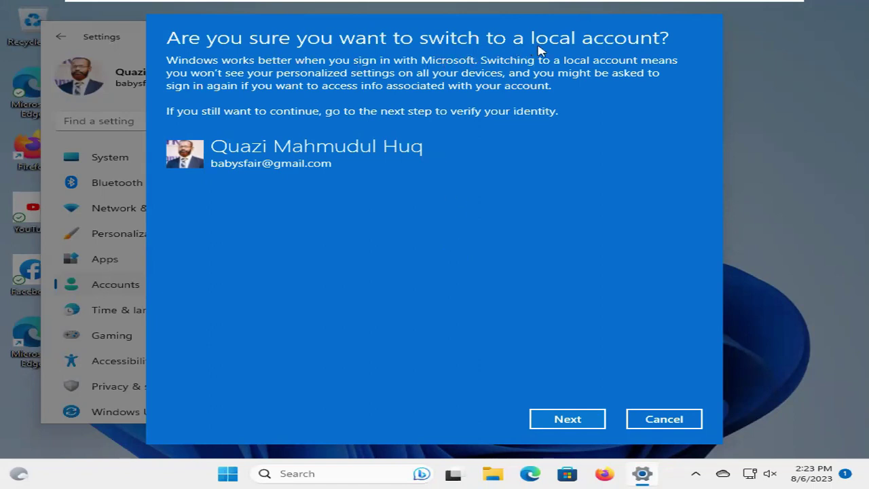
{"action": "left_click", "coordinate": [561, 420]}
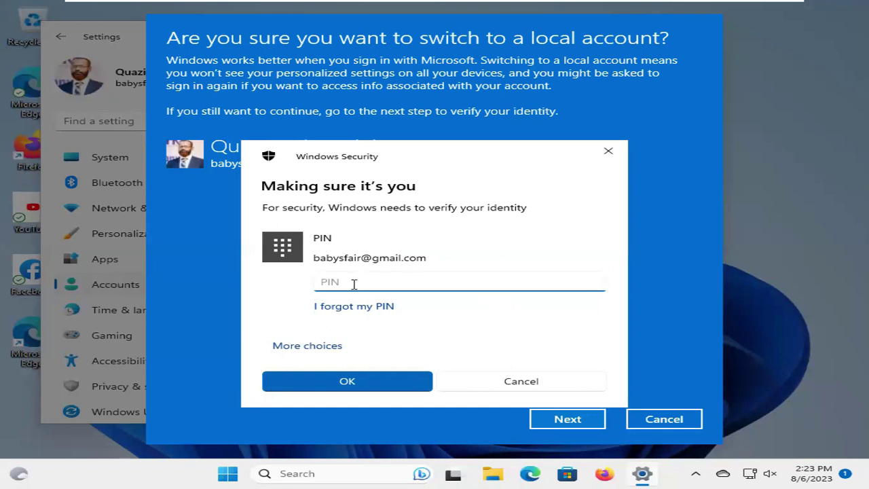
{"action": "left_click", "coordinate": [375, 381]}
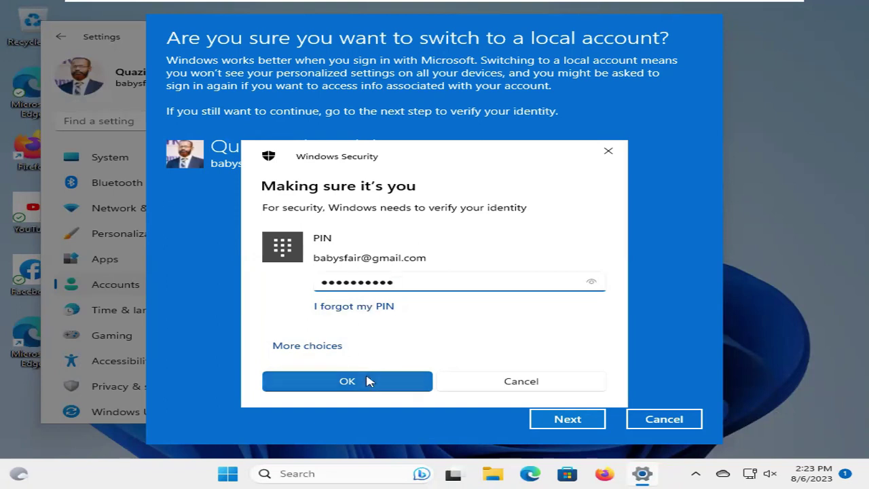
{"action": "left_click", "coordinate": [365, 383]}
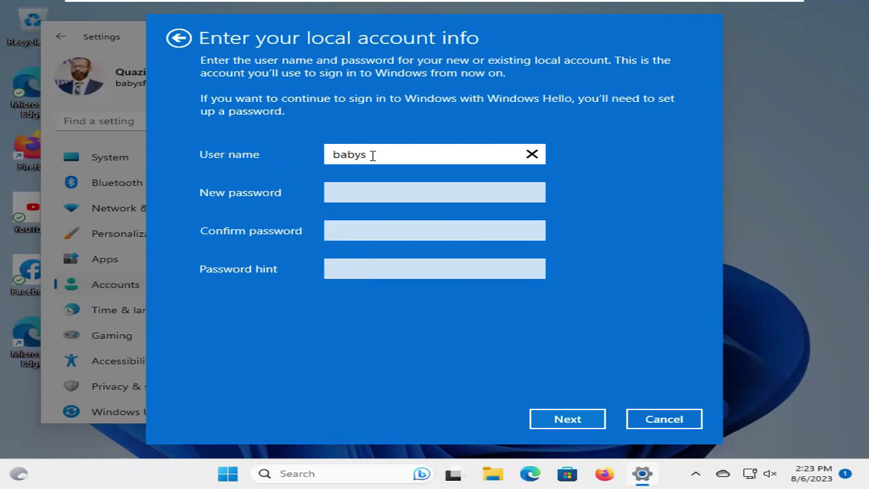
{"action": "left_click_drag", "start_coordinate": [367, 155], "coordinate": [318, 155]}
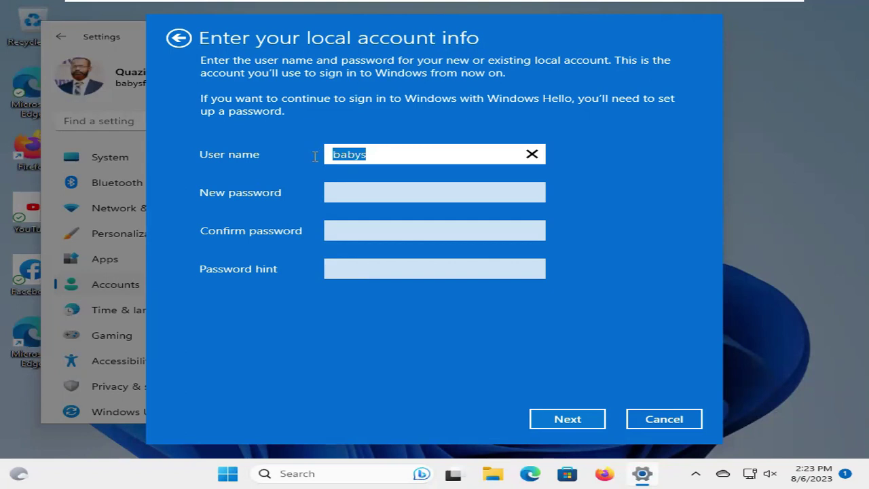
{"action": "left_click", "coordinate": [411, 153]}
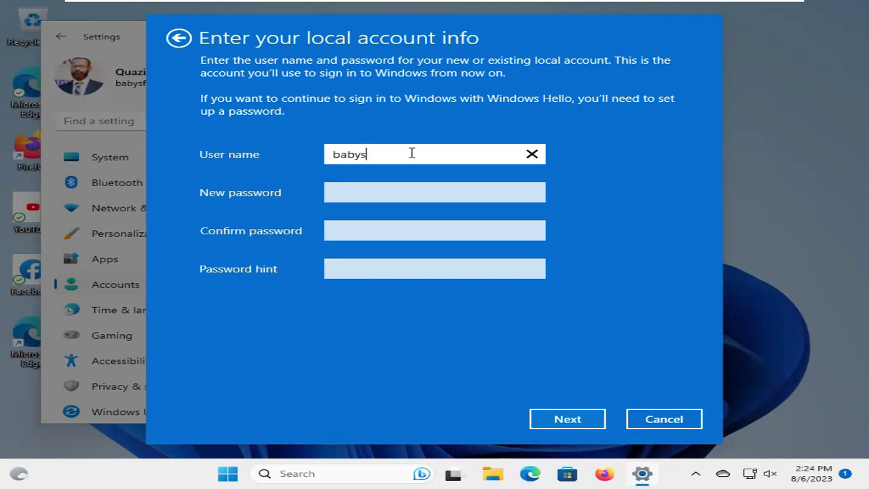
{"action": "left_click_drag", "start_coordinate": [371, 153], "coordinate": [323, 155]}
{"action": "left_click", "coordinate": [367, 154]}
{"action": "left_click", "coordinate": [363, 188]}
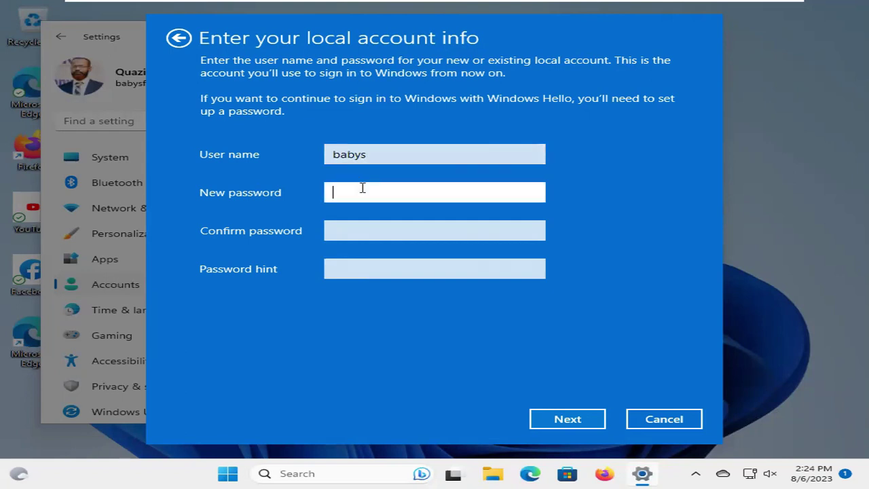
{"action": "left_click", "coordinate": [361, 229]}
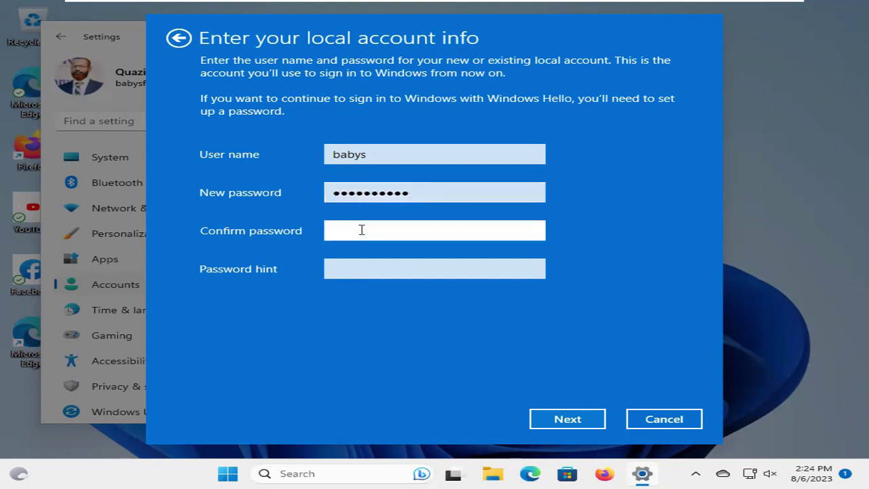
{"action": "left_click", "coordinate": [370, 274]}
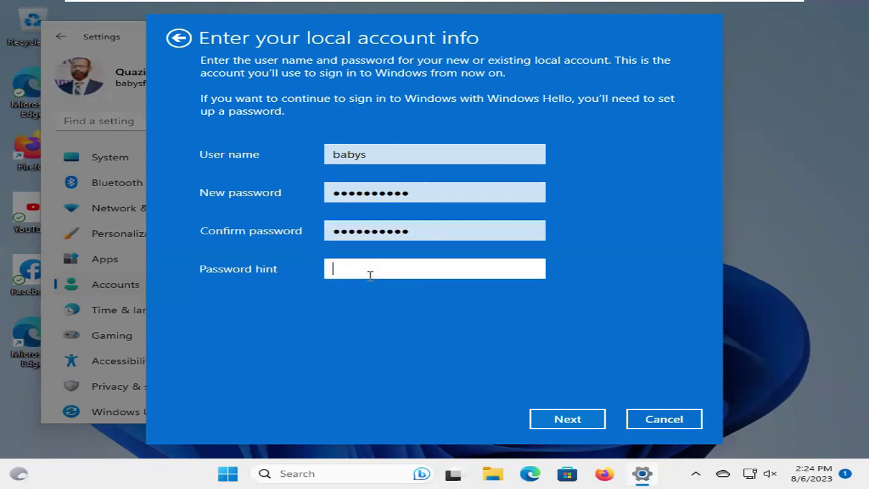
{"action": "type", "text": "a"}
{"action": "left_click", "coordinate": [567, 419]}
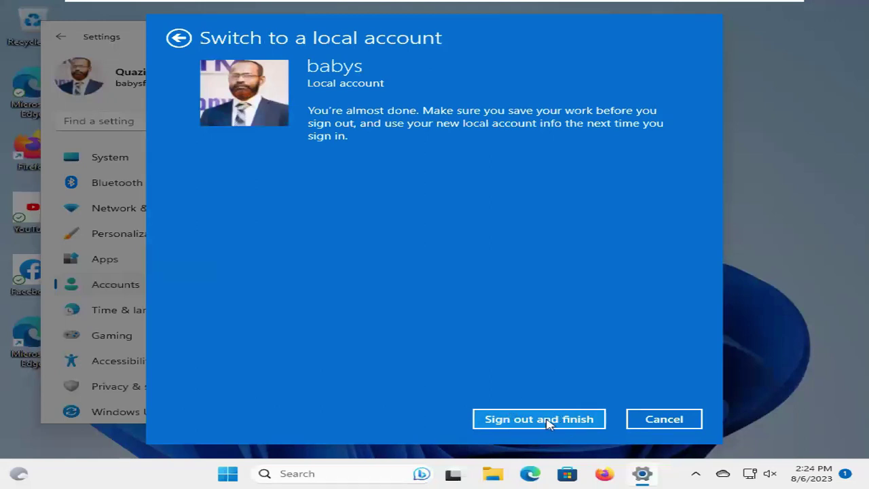
{"action": "left_click", "coordinate": [549, 421]}
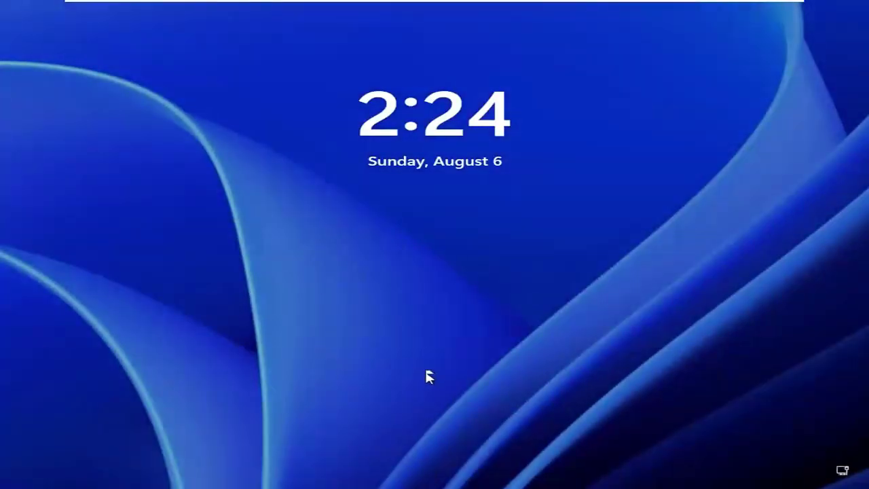
{"action": "left_click", "coordinate": [407, 407]}
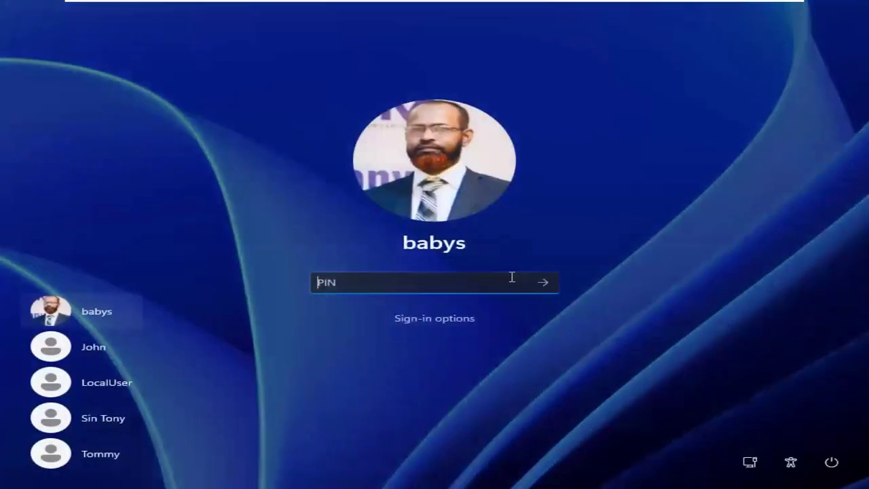
{"action": "left_click", "coordinate": [444, 319]}
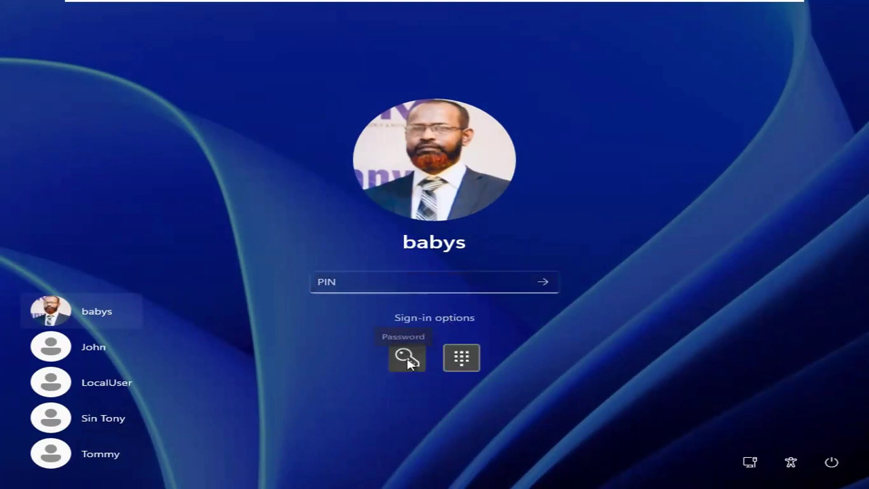
{"action": "left_click", "coordinate": [408, 359]}
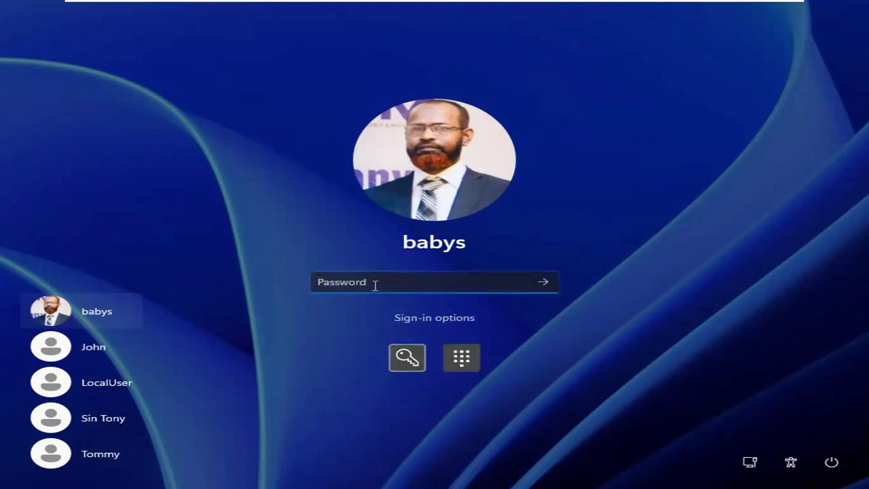
{"action": "left_click", "coordinate": [543, 283]}
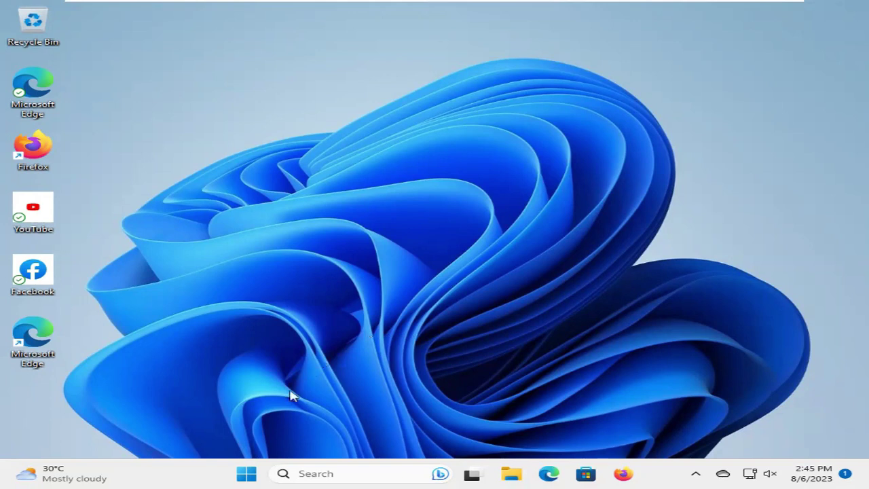
Reopen Settings from Start and go to Accounts > Sign-in options for babys.
{"action": "left_click", "coordinate": [248, 475]}
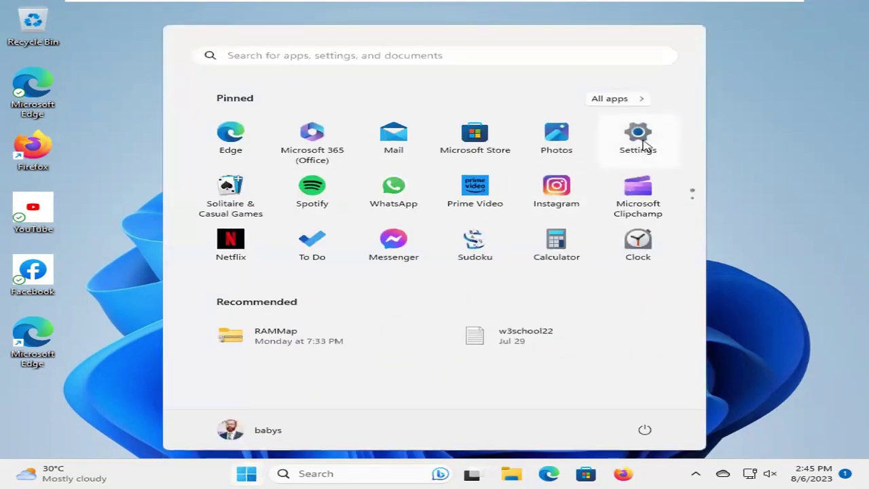
{"action": "left_click", "coordinate": [638, 136]}
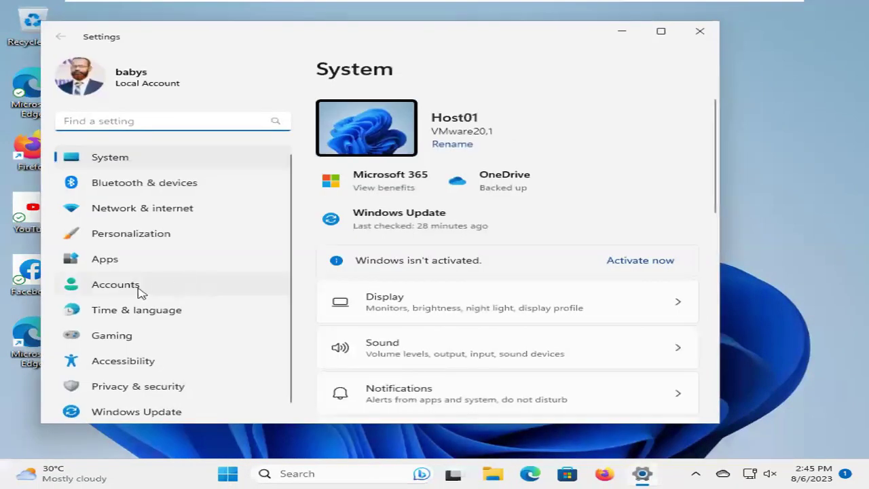
{"action": "left_click", "coordinate": [116, 285]}
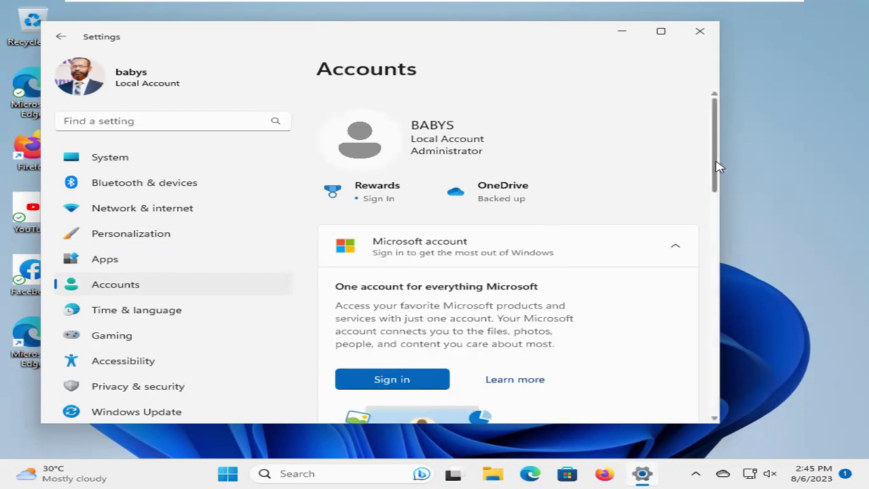
{"action": "scroll", "coordinate": [720, 188], "scroll_direction": "down", "scroll_amount": 1}
{"action": "left_click_drag", "start_coordinate": [720, 189], "coordinate": [718, 265]}
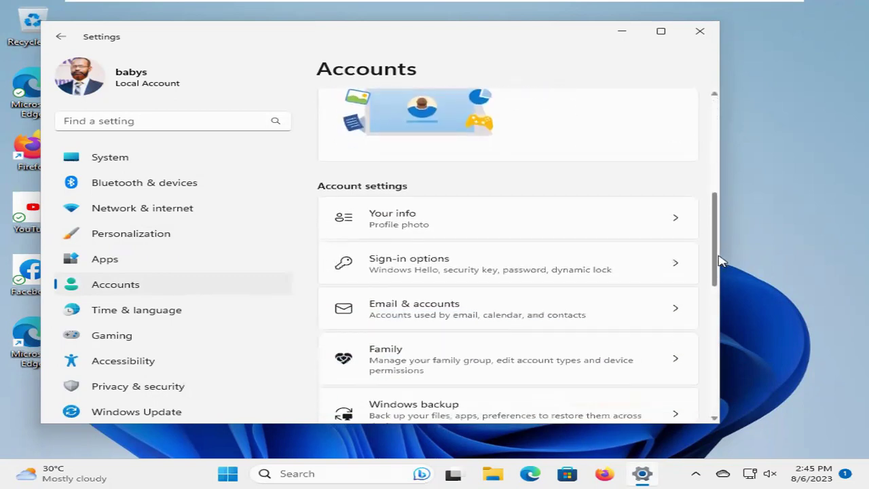
{"action": "left_click", "coordinate": [676, 265]}
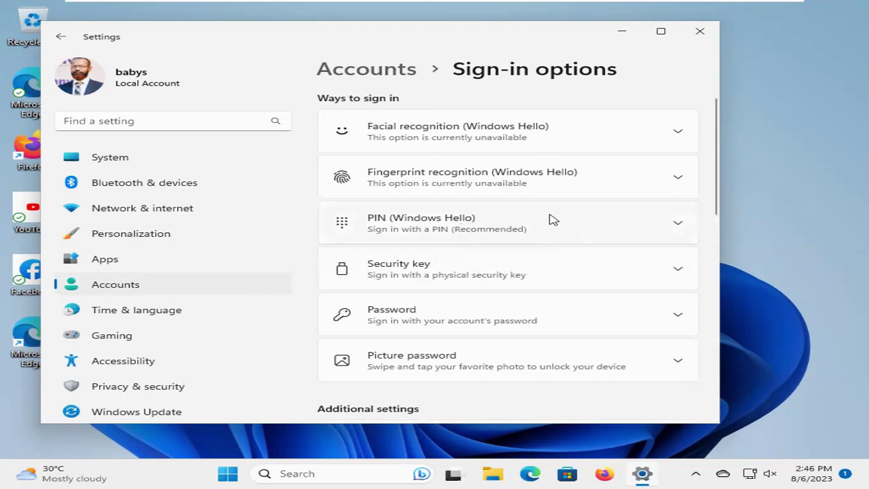
Expand PIN (Windows Hello) and choose Remove beside 'Remove this sign-in option'.
{"action": "left_click", "coordinate": [678, 225]}
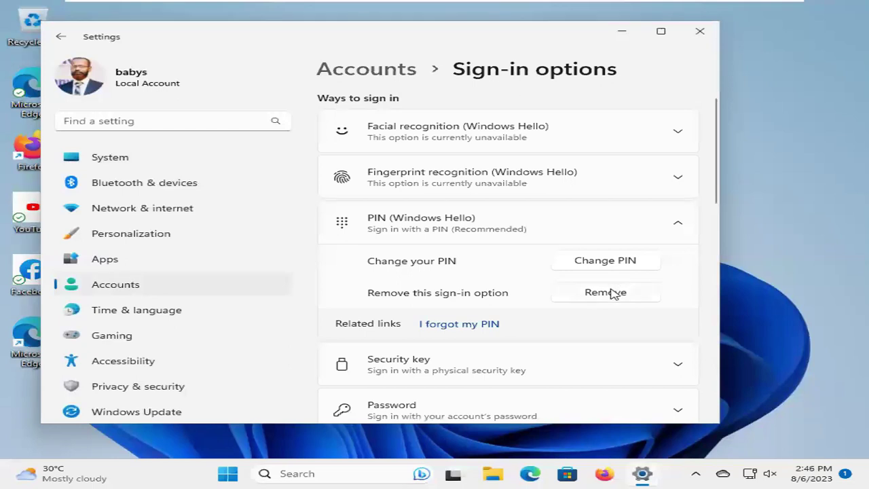
{"action": "left_click", "coordinate": [610, 295]}
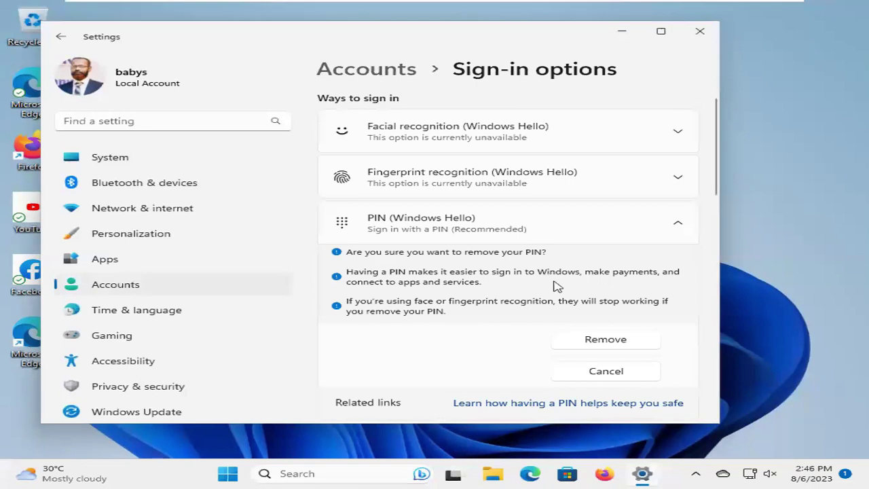
Confirm the PIN removal, approve it with the account password, and close Settings.
{"action": "left_click", "coordinate": [603, 340]}
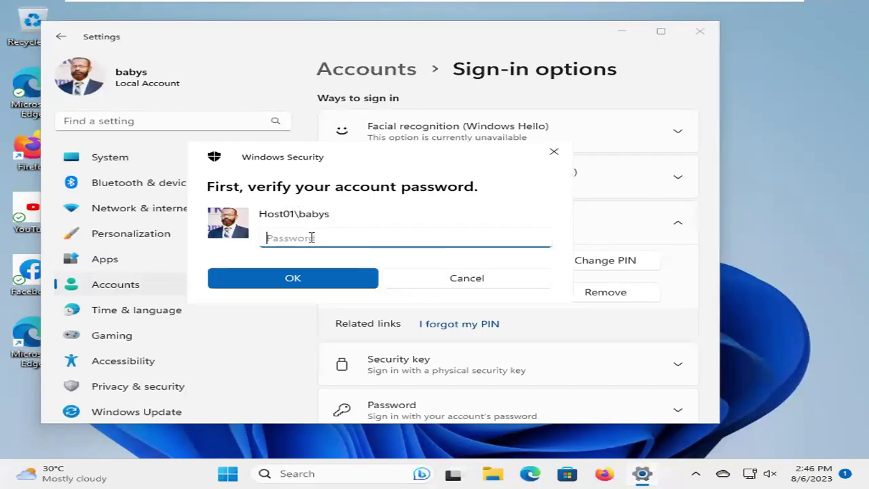
{"action": "type", "text": "•"}
{"action": "type", "text": "••"}
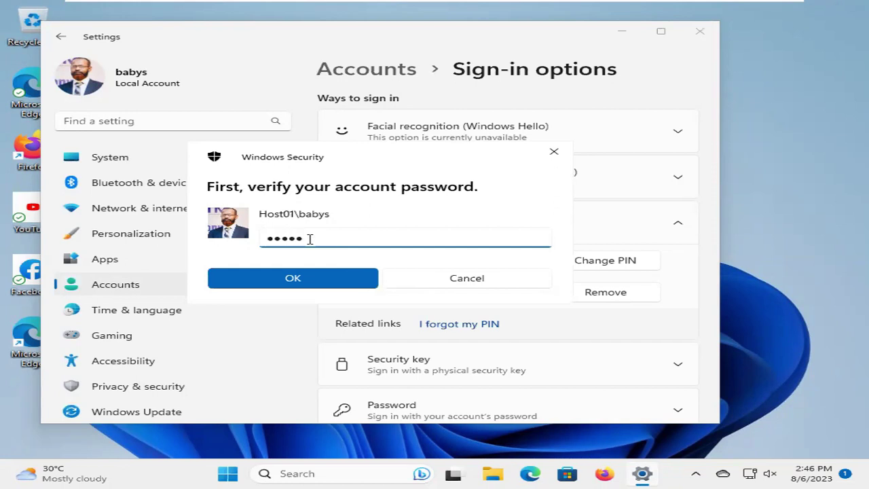
{"action": "type", "text": "••"}
{"action": "left_click", "coordinate": [296, 279]}
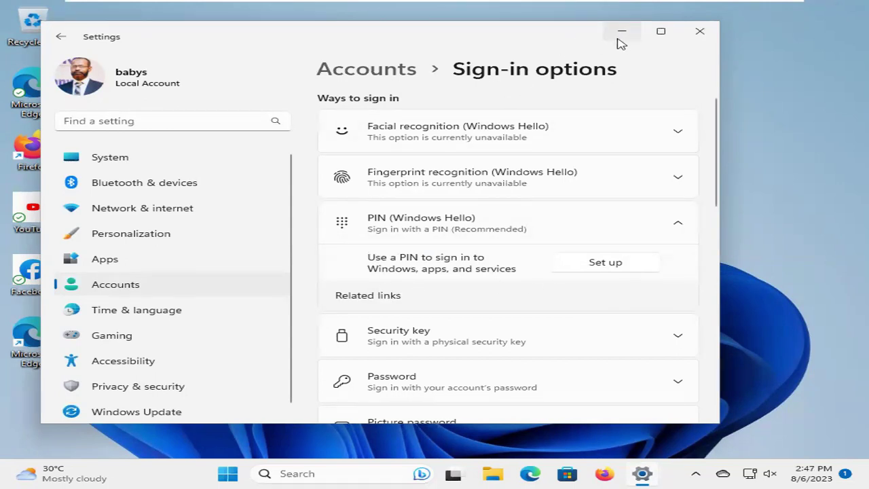
{"action": "left_click", "coordinate": [701, 32]}
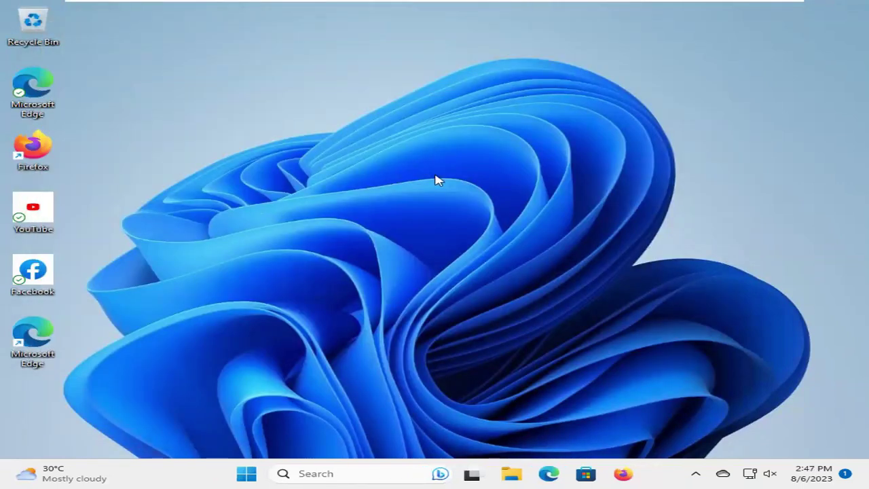